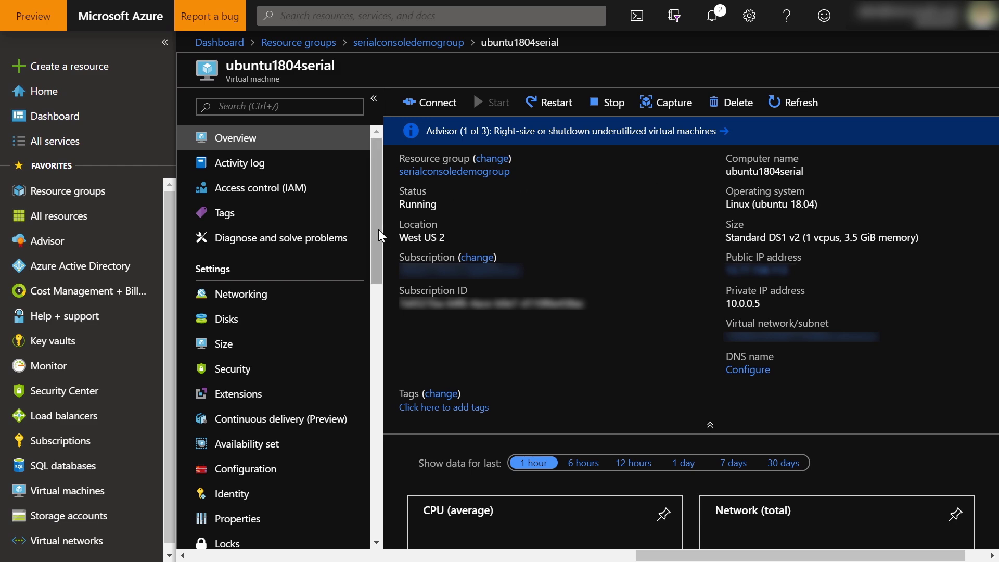
{"action": "left_click_drag", "start_coordinate": [381, 233], "coordinate": [378, 468]}
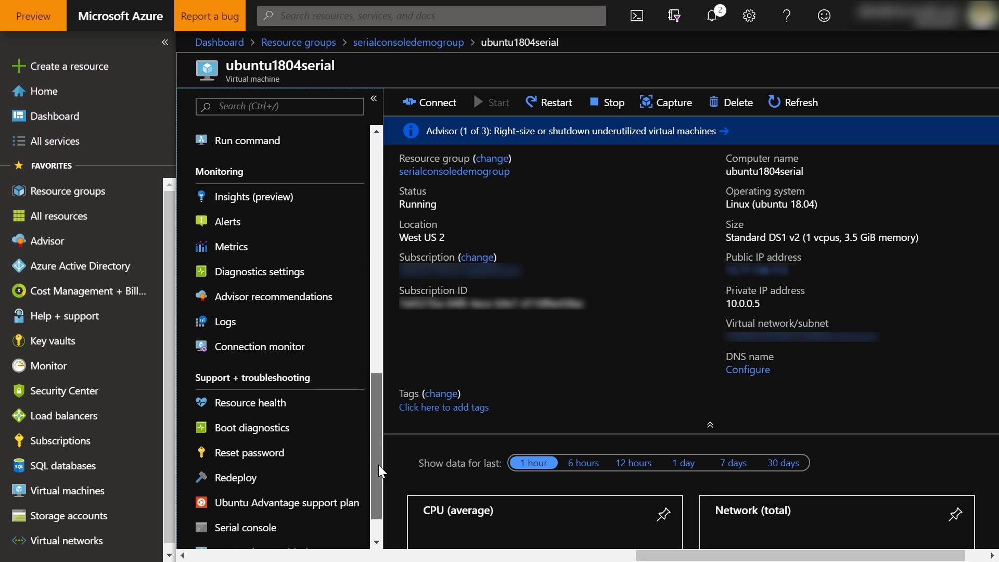
Reset the password for user azlinux on ubuntu1804serial using Reset password mode
{"action": "left_click", "coordinate": [293, 451]}
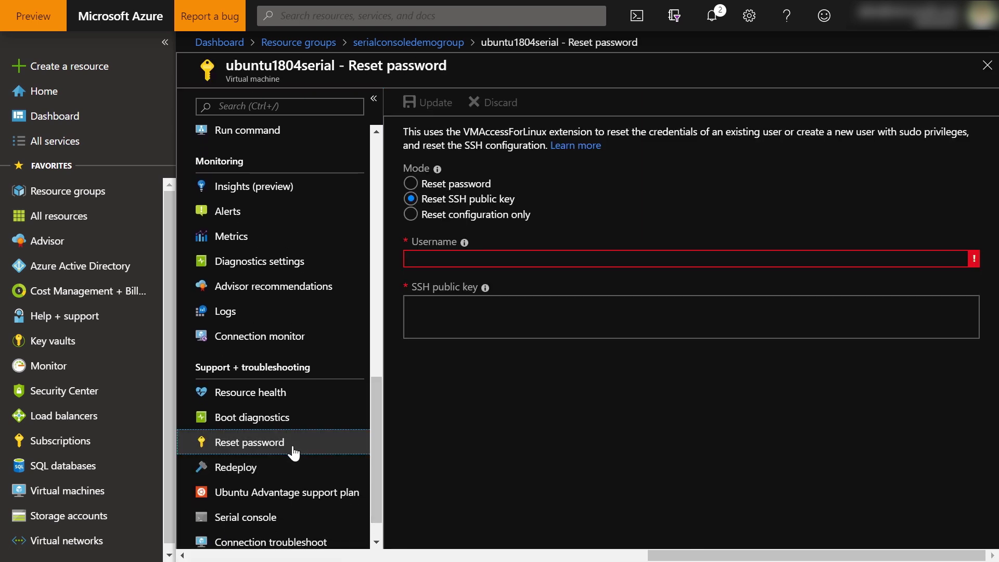
{"action": "left_click", "coordinate": [412, 183]}
{"action": "left_click", "coordinate": [552, 258]}
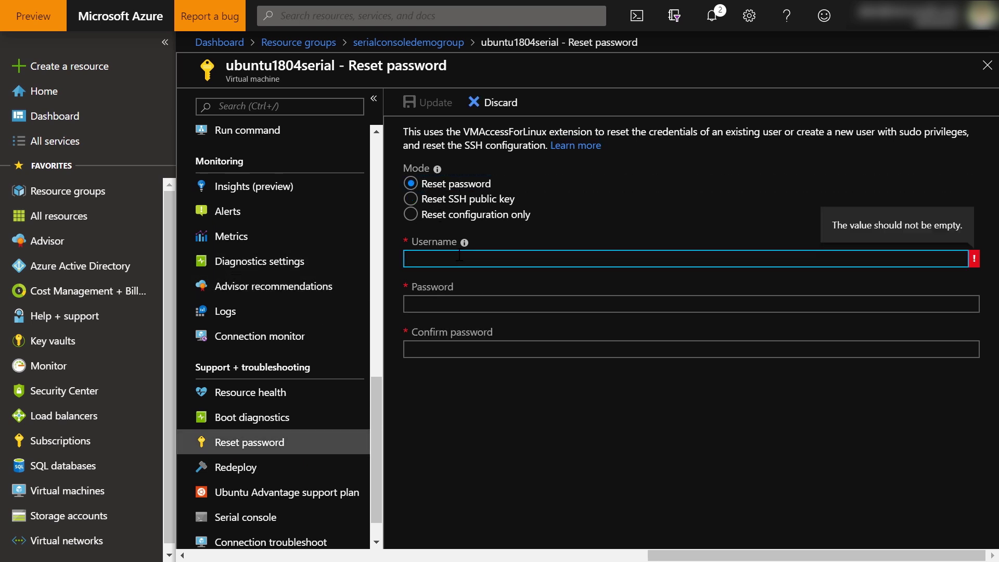
{"action": "type", "text": "azlinux"}
{"action": "key", "text": "Tab"}
{"action": "key", "text": "Tab"}
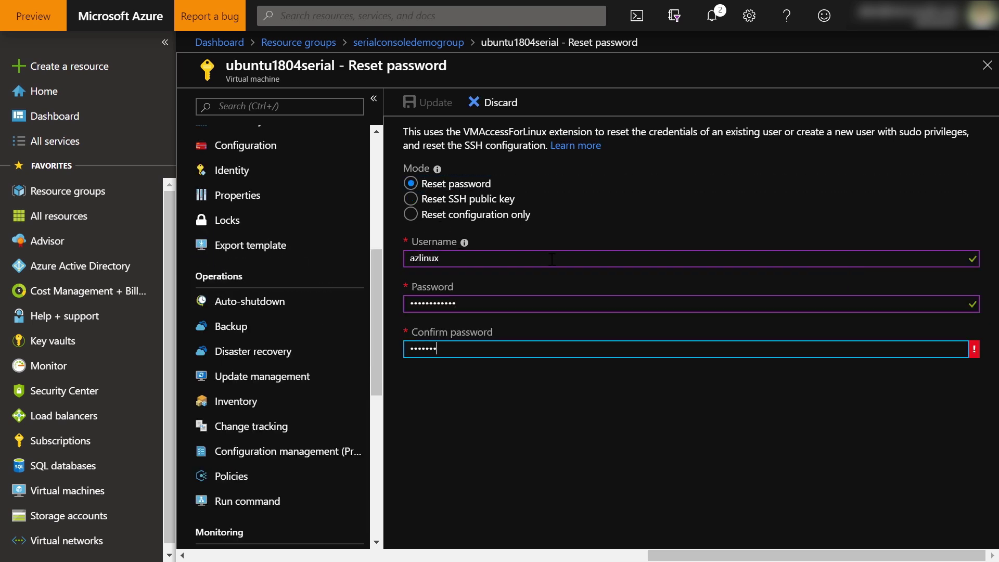
{"action": "left_click", "coordinate": [431, 105]}
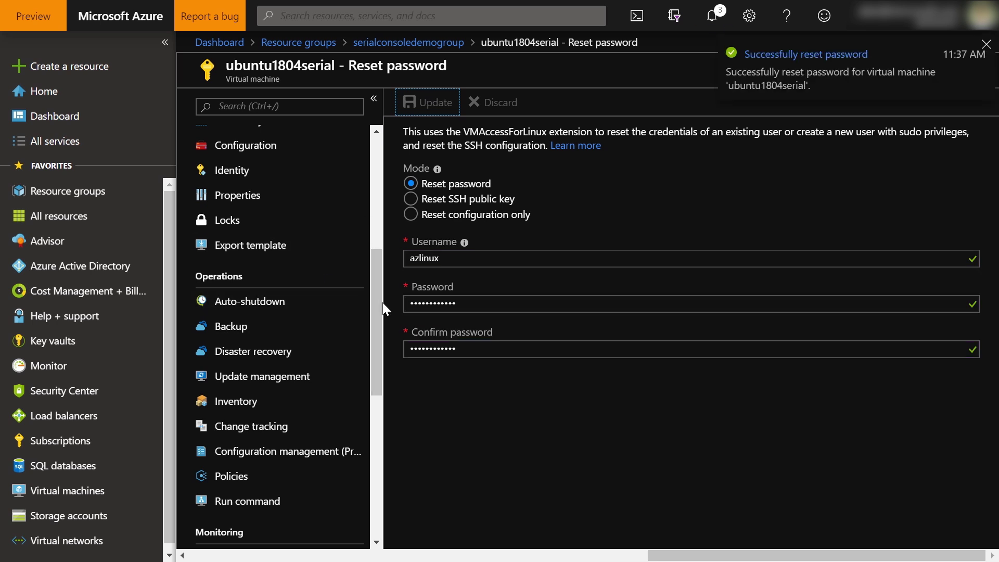
{"action": "mouse_move", "coordinate": [379, 305]}
{"action": "left_mouse_down"}
{"action": "mouse_move", "coordinate": [378, 265]}
{"action": "mouse_move", "coordinate": [372, 437]}
{"action": "left_mouse_up"}
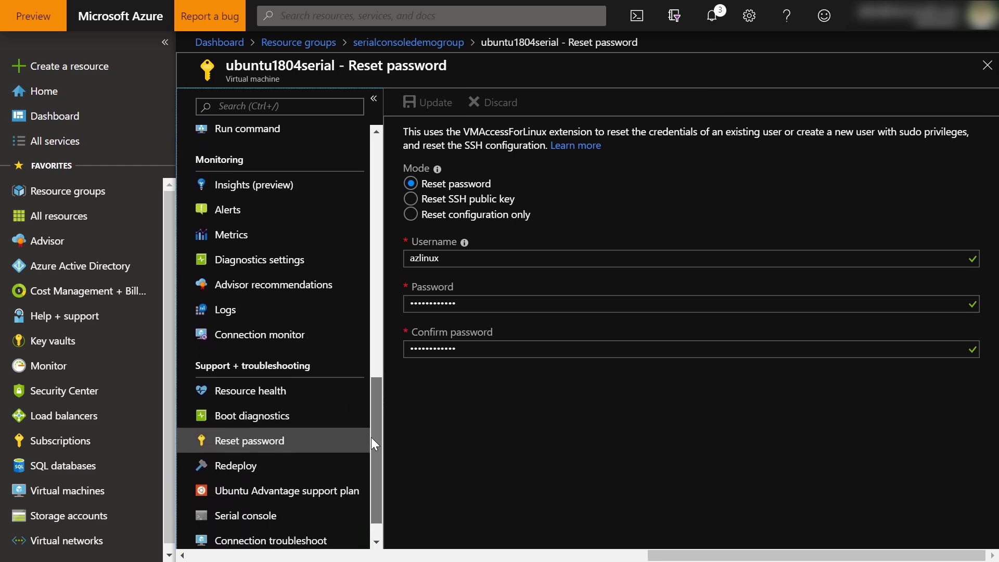
Turn boot diagnostics on with storage account serialconsolestorage, save, and close the settings
{"action": "left_click", "coordinate": [258, 405]}
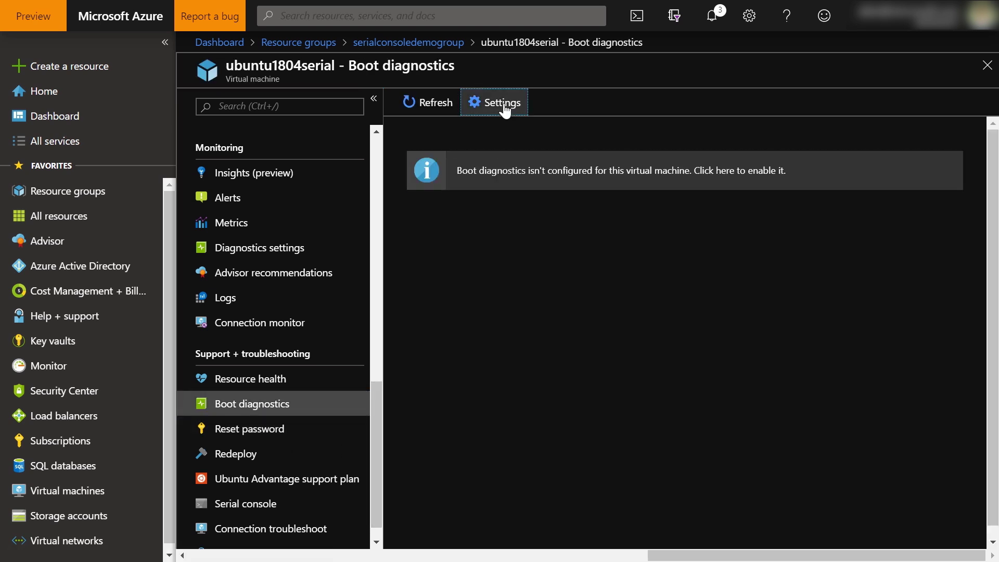
{"action": "left_click", "coordinate": [504, 108]}
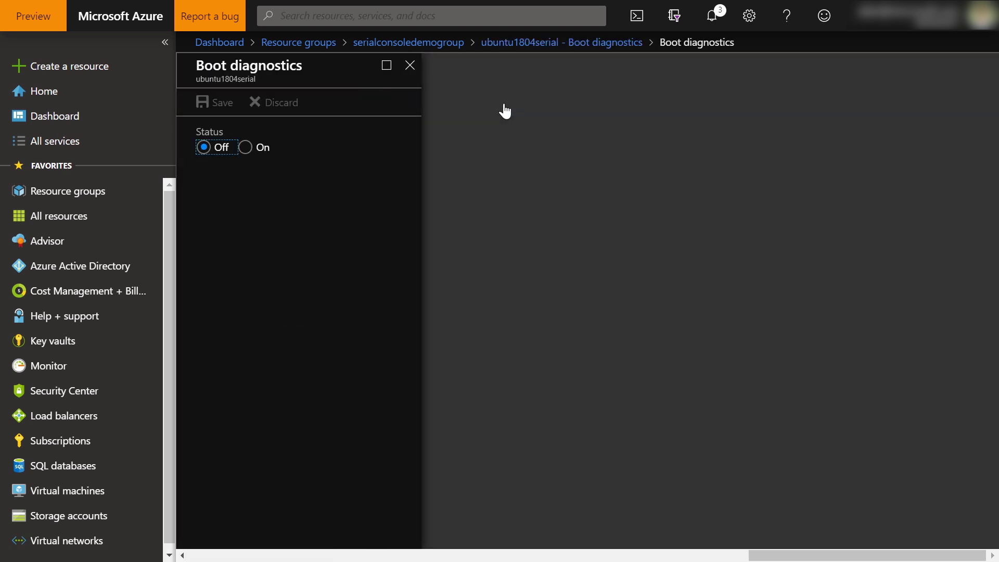
{"action": "left_click", "coordinate": [246, 147]}
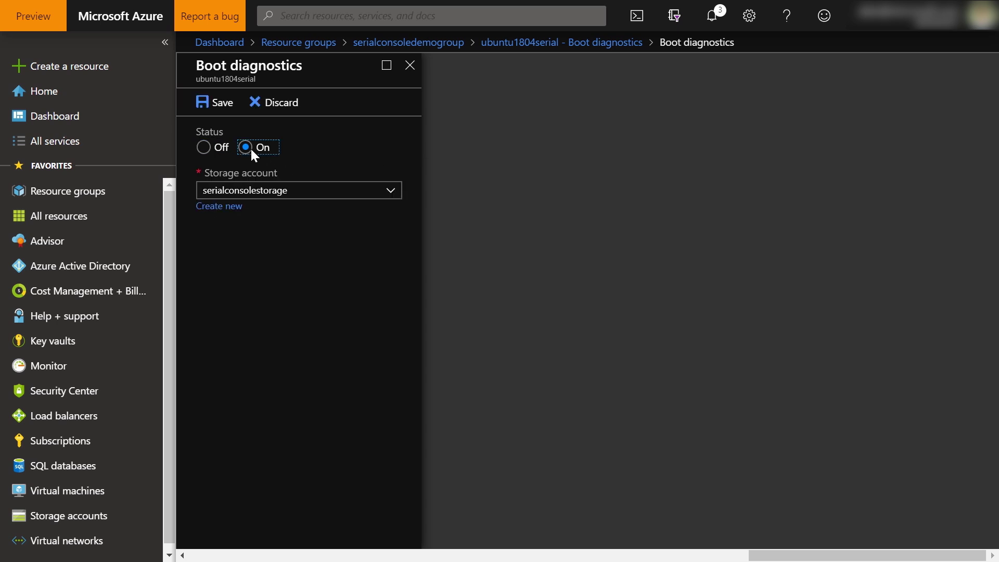
{"action": "left_click", "coordinate": [221, 107]}
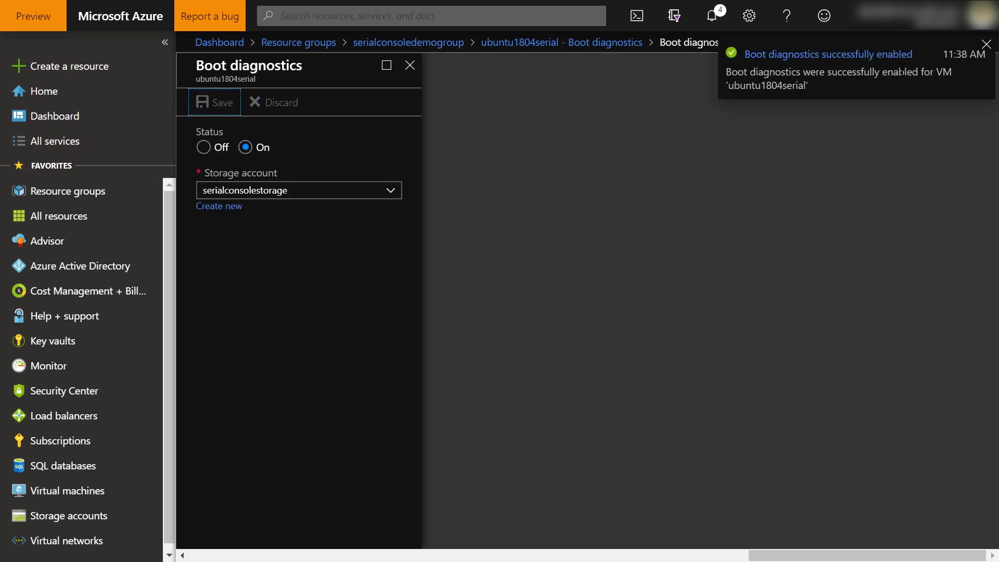
{"action": "left_click", "coordinate": [410, 65]}
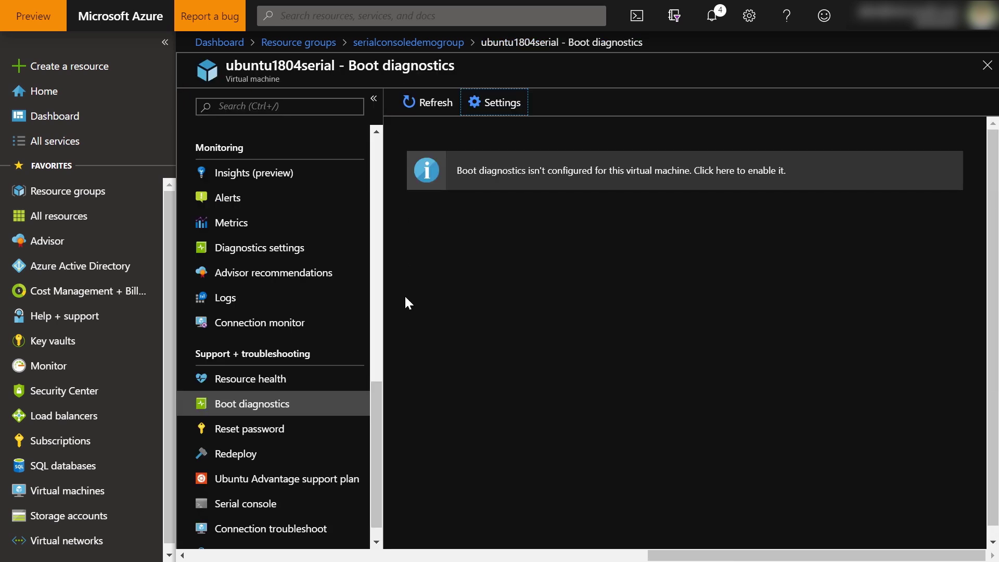
Log into the ubuntu1804serial serial console as azlinux with its password
{"action": "left_click", "coordinate": [261, 511]}
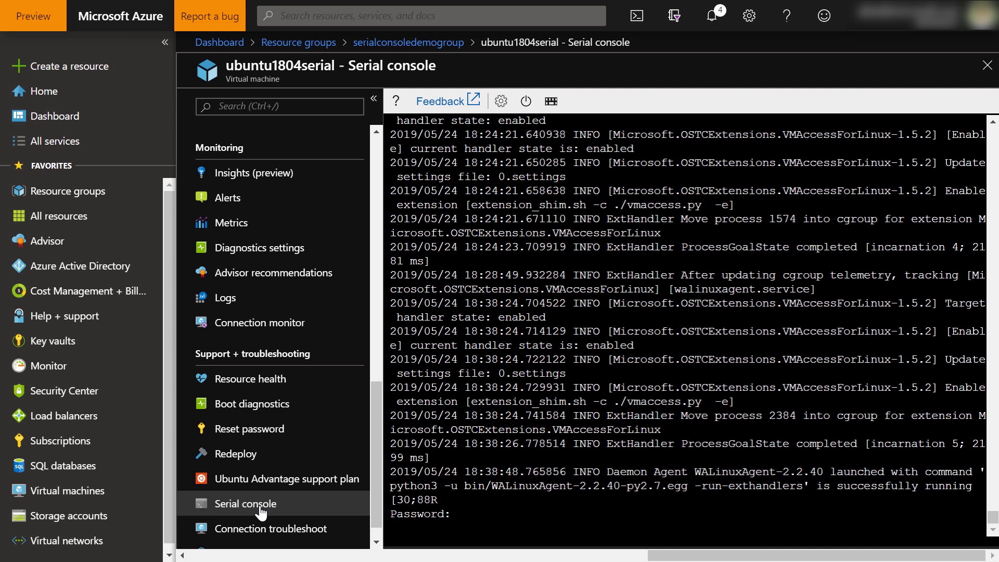
{"action": "key", "text": "Return"}
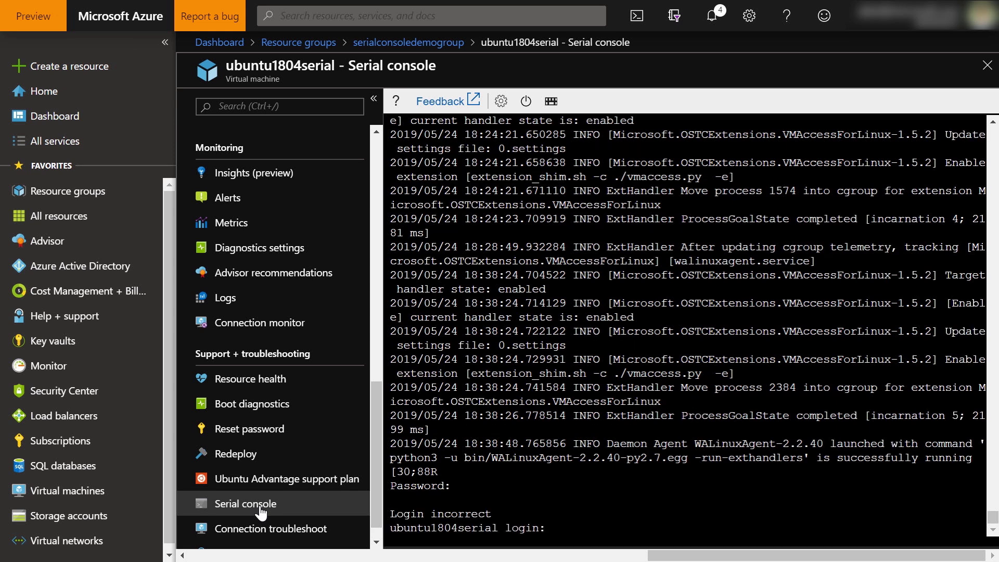
{"action": "type", "text": "a"}
{"action": "type", "text": "zl"}
{"action": "type", "text": "in"}
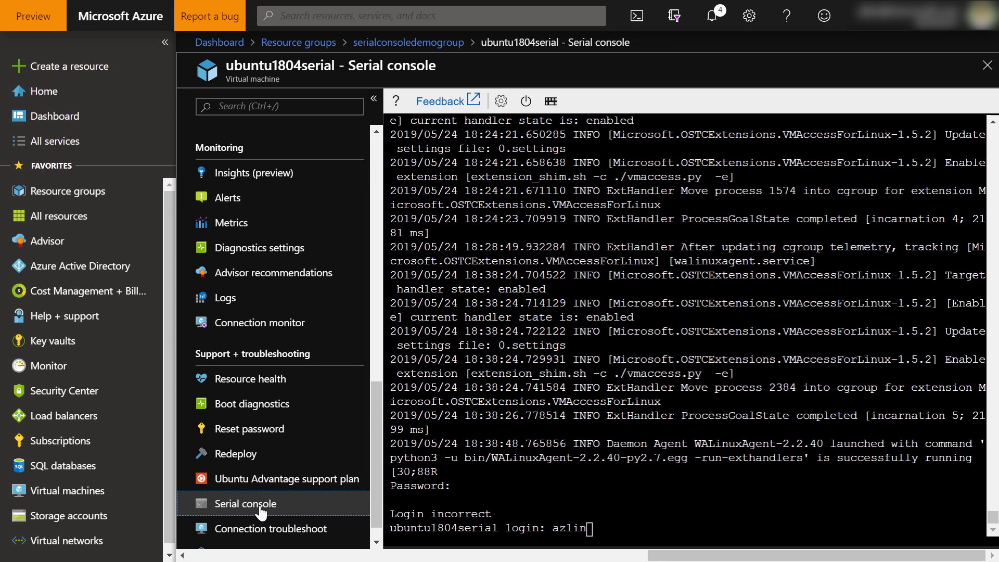
{"action": "type", "text": "ux"}
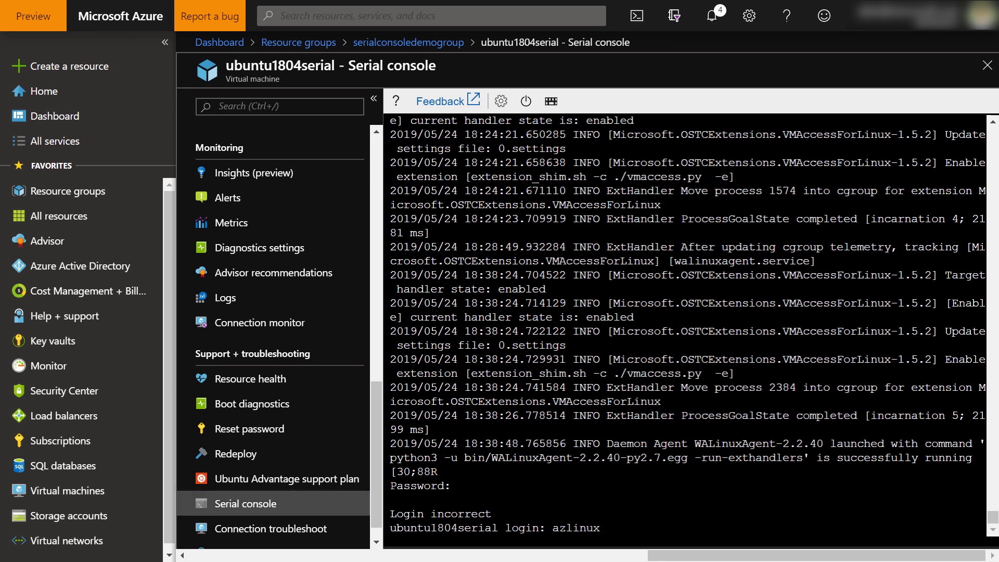
{"action": "key", "text": "Return"}
{"action": "key", "text": "Return"}
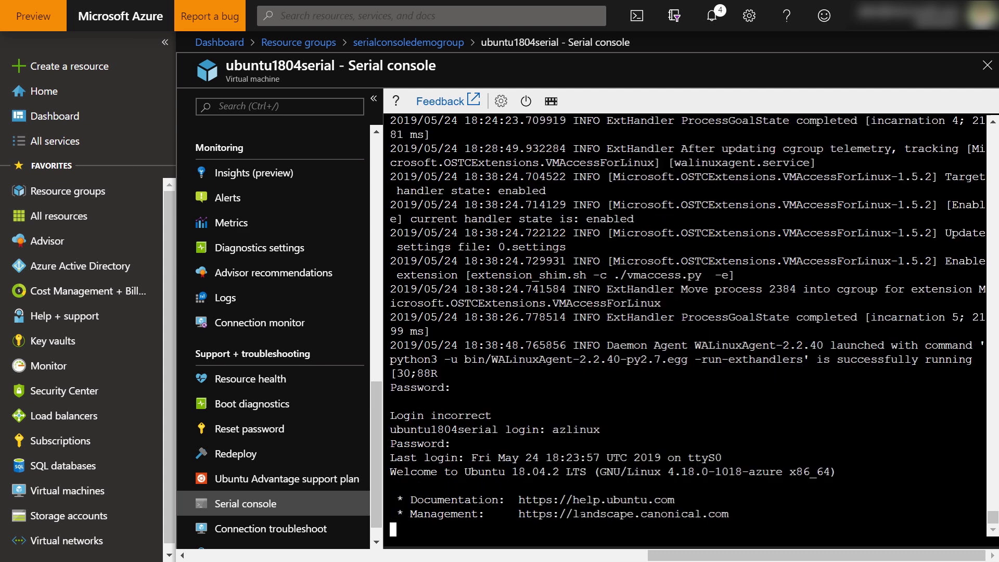
{"action": "key", "text": "Return"}
{"action": "key", "text": "Return"}
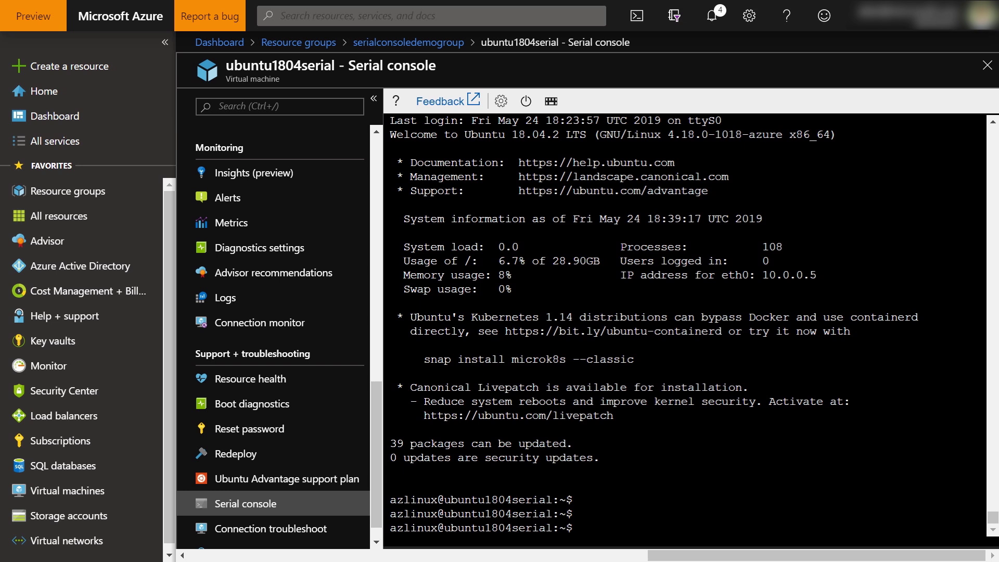
{"action": "type", "text": "no"}
Correct the command to sudo nano /etc/sysctl.conf and run it
{"action": "key", "text": "BackSpace"}
{"action": "type", "text": "an"}
{"action": "type", "text": "o "}
{"action": "type", "text": "na"}
{"action": "key", "text": "BackSpace"}
{"action": "key", "text": "BackSpace"}
{"action": "key", "text": "BackSpace"}
{"action": "type", "text": "sudo nano /etc/"}
{"action": "type", "text": "sysctl.conf"}
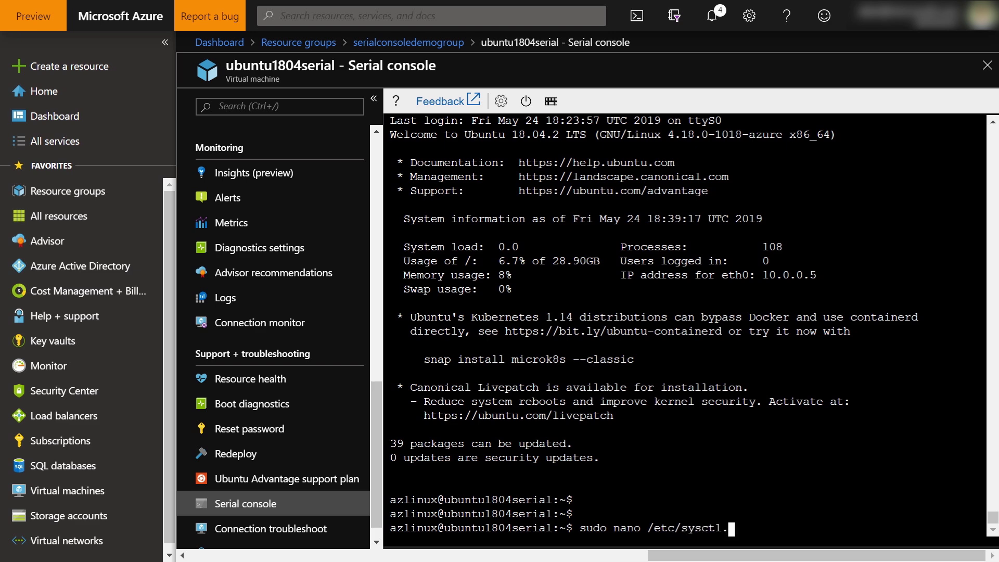
{"action": "key", "text": "Return"}
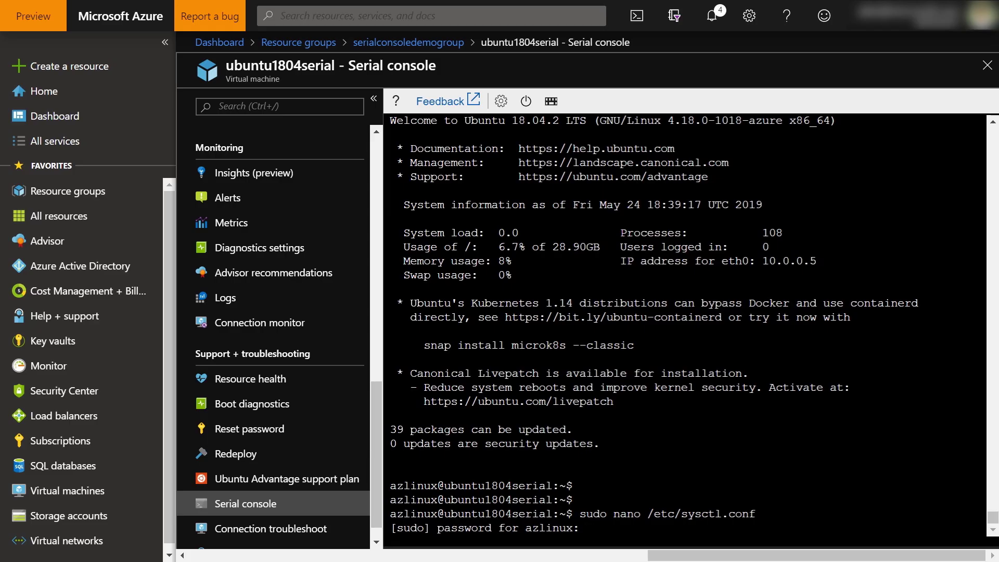
Enter the sudo password, scroll to kernel.sysrq=1 and kernel.panic_on_unrecovered_nmi=1, then exit nano
{"action": "key", "text": "Return"}
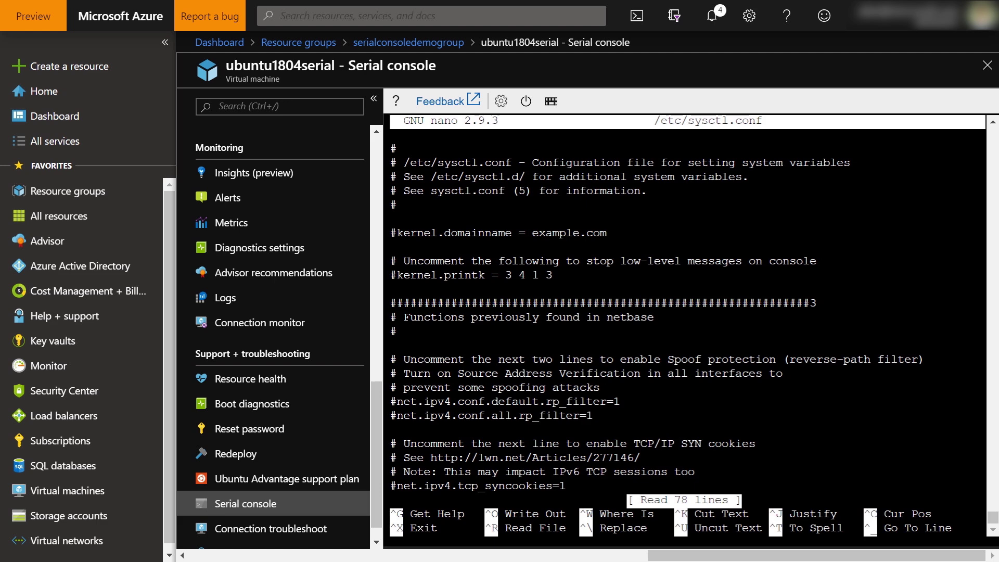
{"action": "key", "text": "Down"}
{"action": "key", "text": "Down"}
{"action": "key", "text": "Down"}
{"action": "key", "text": "Down"}
{"action": "key", "text": "Down"}
{"action": "key", "text": "Down"}
{"action": "key", "text": "Down"}
{"action": "key", "text": "Down"}
{"action": "key", "text": "Down"}
{"action": "key", "text": "Down"}
{"action": "key", "text": "Down"}
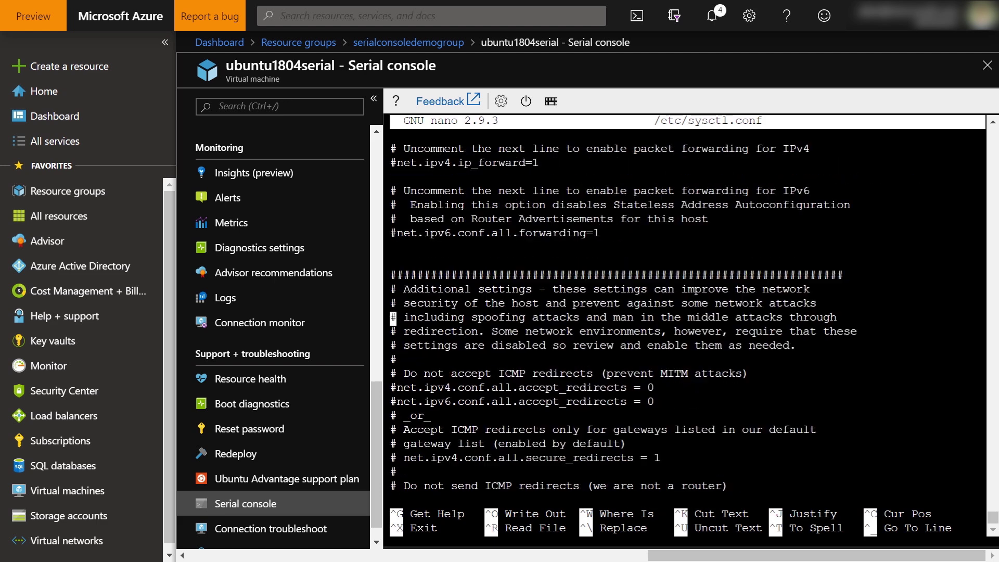
{"action": "key", "text": "Down"}
{"action": "key", "text": "Down"}
{"action": "key", "text": "Down"}
{"action": "key", "text": "Down"}
{"action": "key", "text": "Down"}
{"action": "key", "text": "Down"}
{"action": "key", "text": "Down"}
{"action": "key", "text": "Down"}
{"action": "key", "text": "Down"}
{"action": "key", "text": "Down"}
{"action": "key", "text": "Down"}
{"action": "key", "text": "Down"}
{"action": "key", "text": "Down"}
{"action": "key", "text": "Down"}
{"action": "key", "text": "Down"}
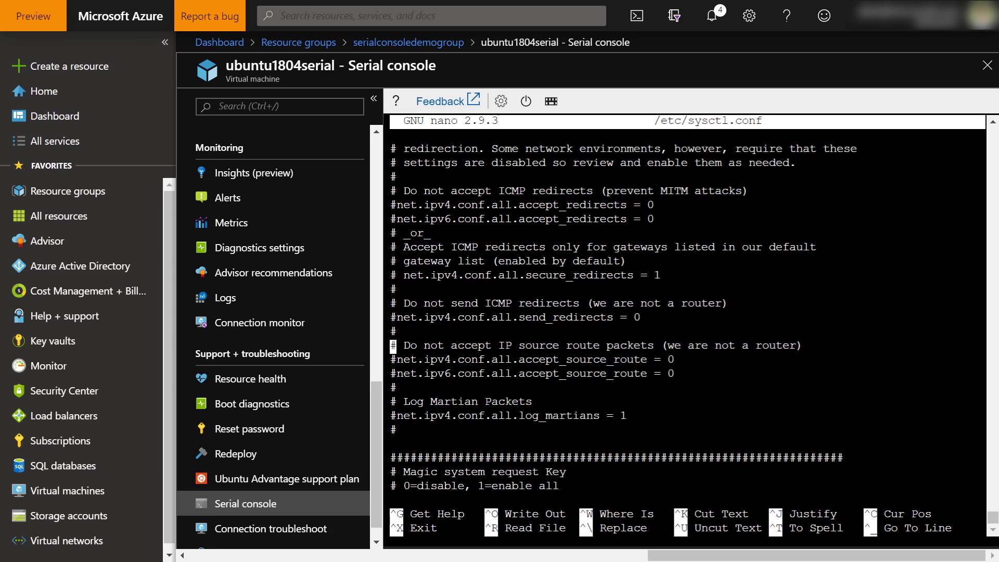
{"action": "key", "text": "Down"}
{"action": "key", "text": "Down"}
{"action": "key", "text": "Down"}
{"action": "key", "text": "Down"}
{"action": "key", "text": "Down"}
{"action": "key", "text": "Down"}
{"action": "key", "text": "Down"}
{"action": "key", "text": "Down"}
{"action": "key", "text": "Down"}
{"action": "key", "text": "Down"}
{"action": "key", "text": "Down"}
{"action": "key", "text": "Down"}
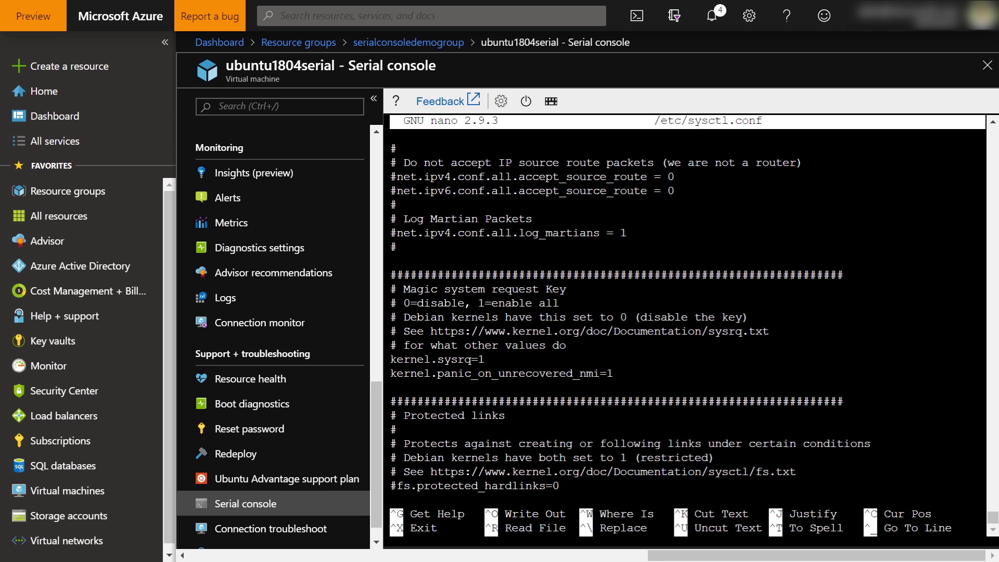
{"action": "key", "text": "Down"}
{"action": "key", "text": "Down"}
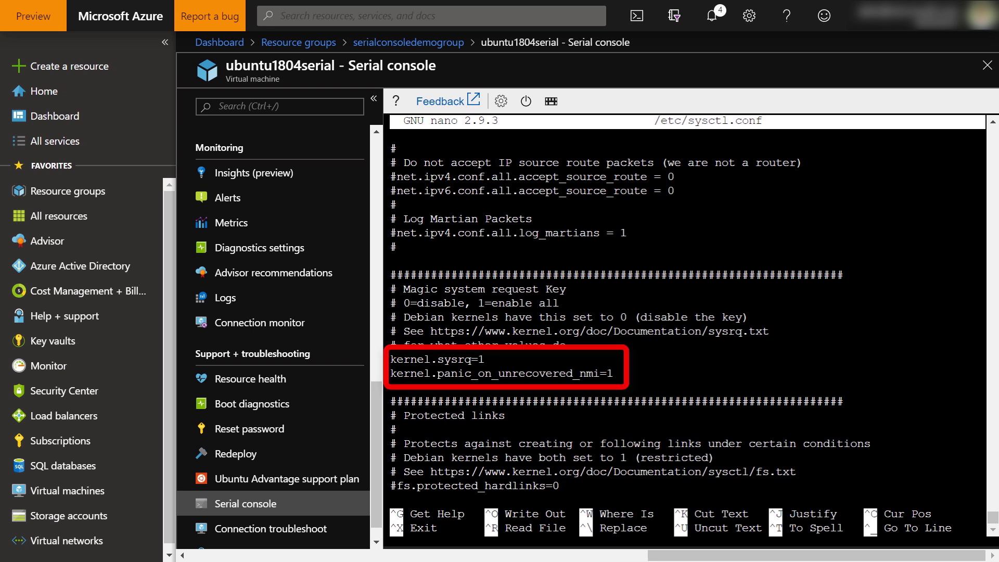
{"action": "key", "text": "Down"}
{"action": "key", "text": "ctrl+x"}
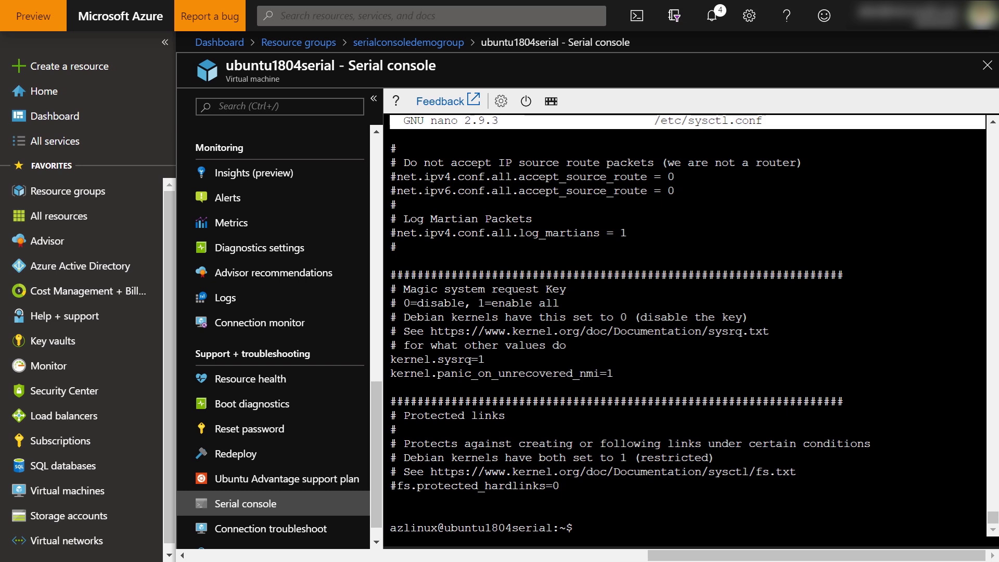
{"action": "type", "text": "sys"}
{"action": "type", "text": "c"}
{"action": "type", "text": "t"}
{"action": "type", "text": "l -"}
{"action": "type", "text": "p"}
Apply the settings with sudo sysctl -p and pick Reboot as the SysRq command
{"action": "key", "text": "Return"}
{"action": "type", "text": "su"}
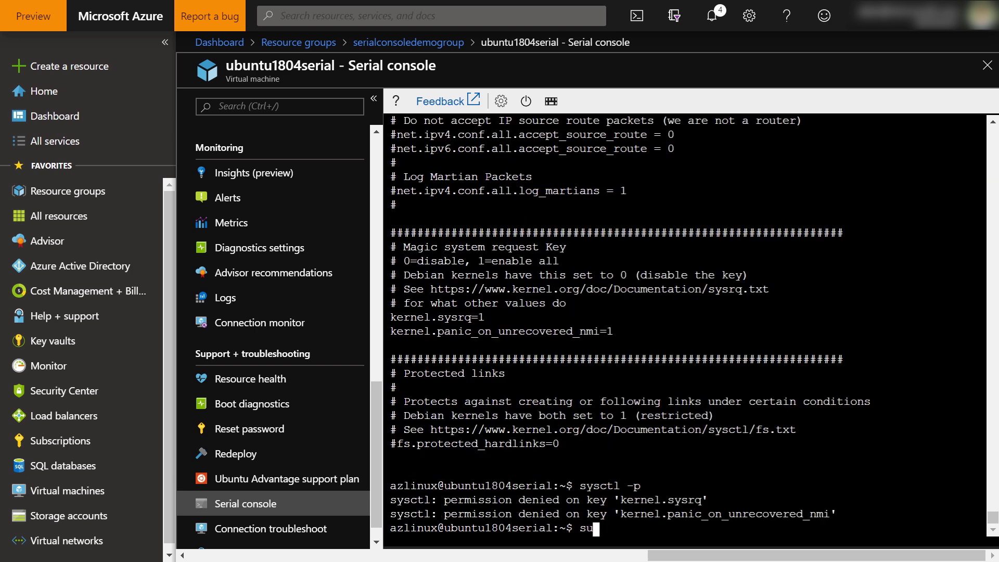
{"action": "type", "text": "do sys"}
{"action": "type", "text": "ct"}
{"action": "type", "text": "l -p"}
{"action": "key", "text": "Return"}
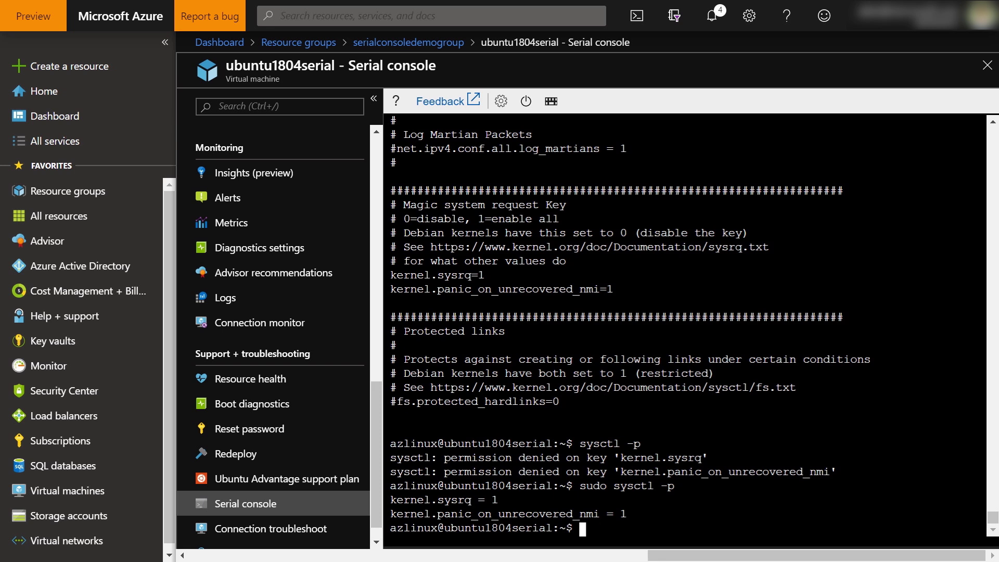
{"action": "left_click", "coordinate": [552, 101]}
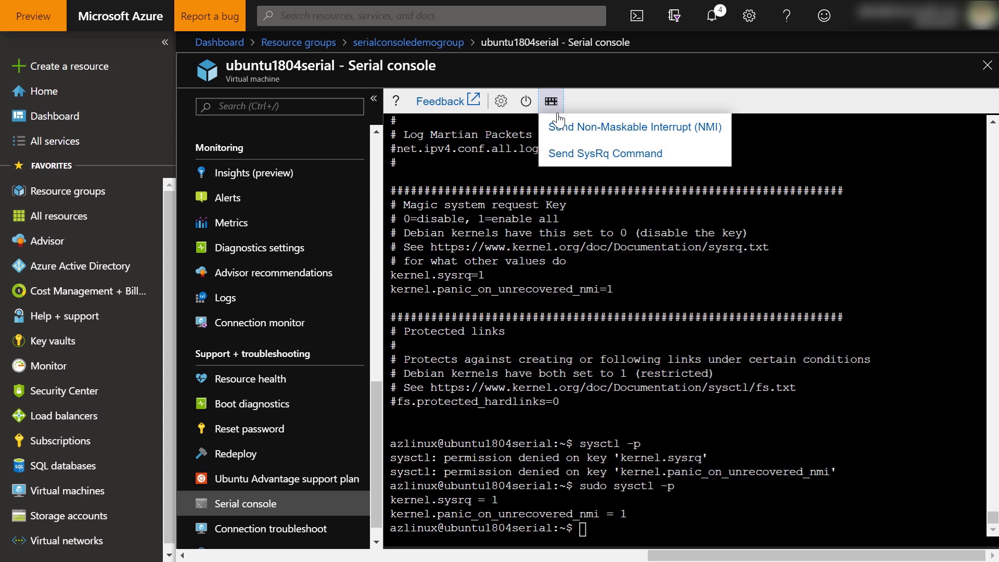
{"action": "left_click", "coordinate": [571, 154]}
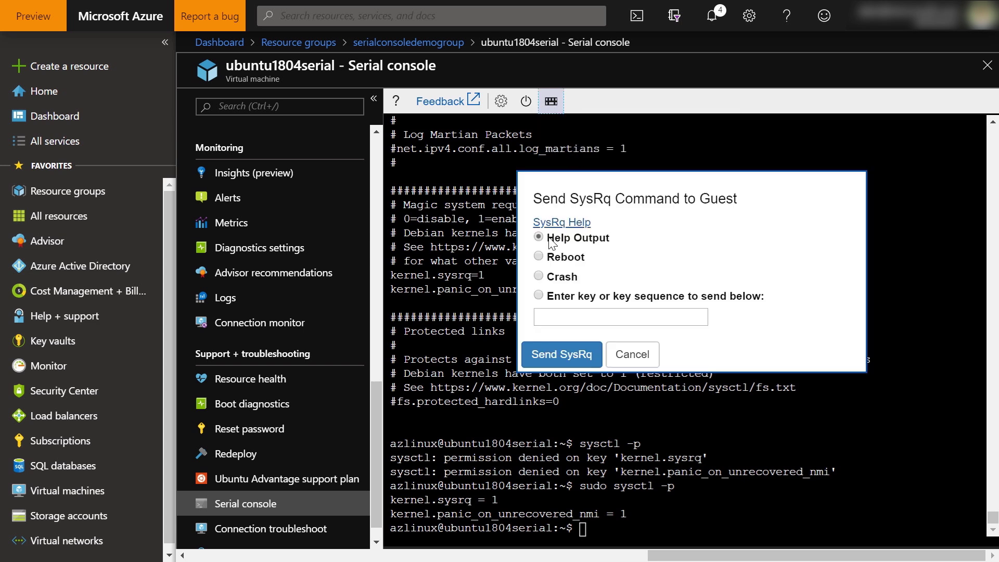
{"action": "left_click", "coordinate": [538, 257]}
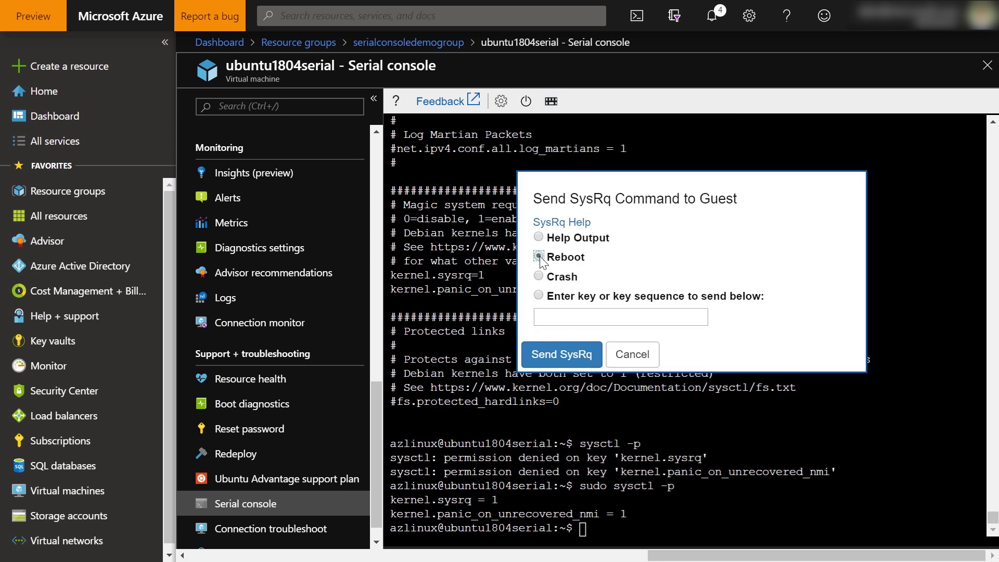
Send the SysRq Reboot and wait for the ubuntu1804serial login prompt
{"action": "left_click", "coordinate": [562, 354]}
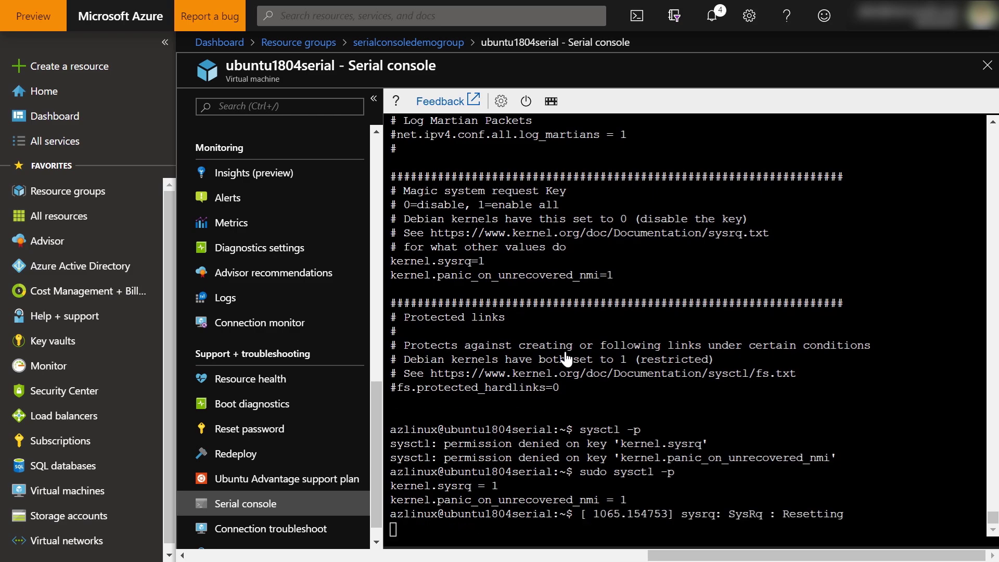